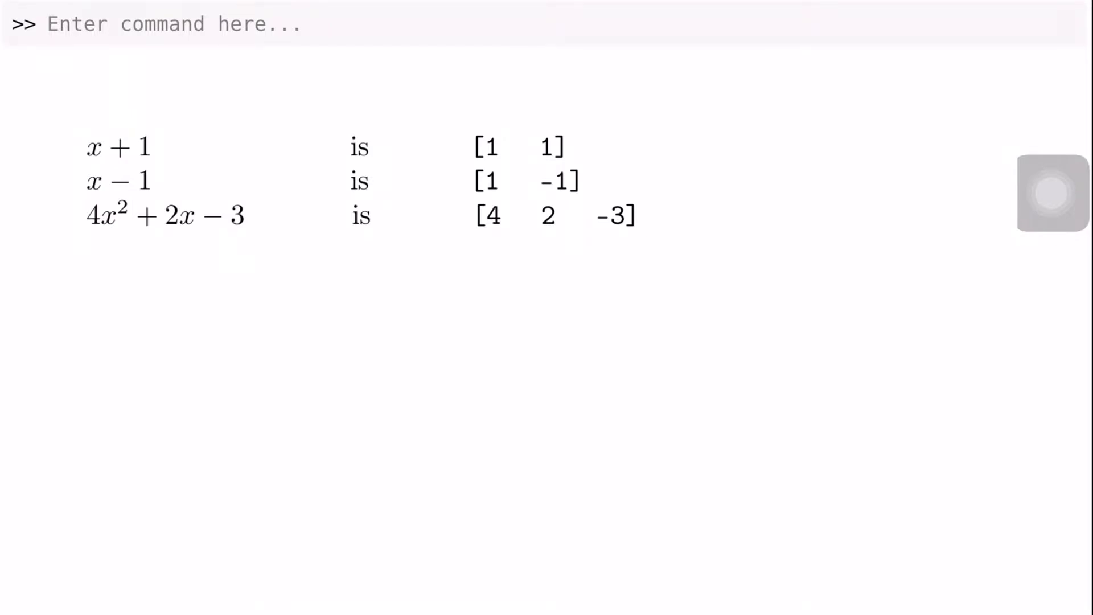
type("a=")
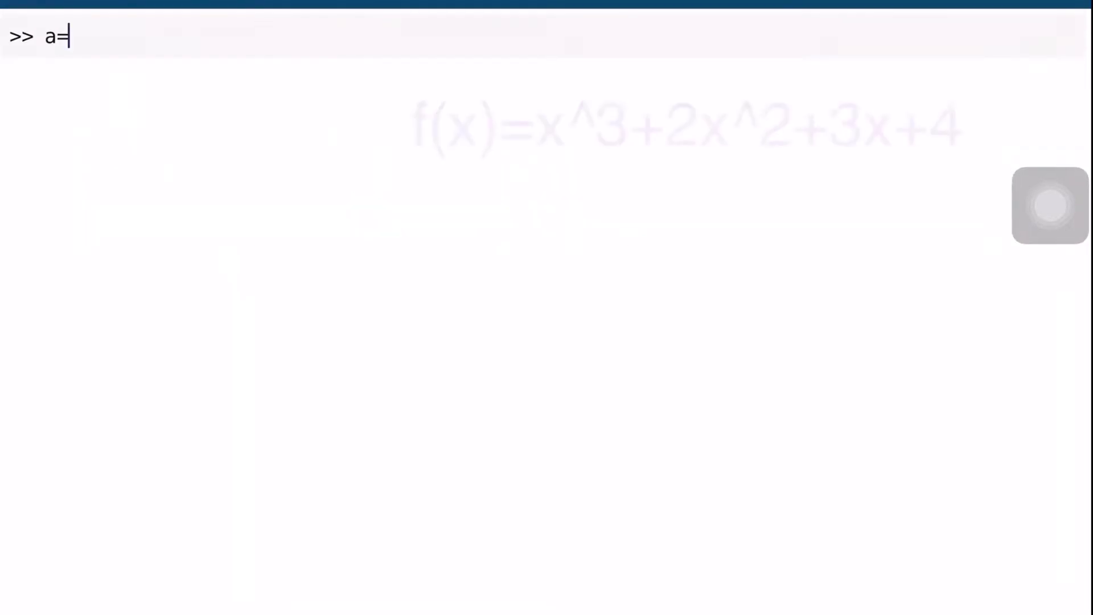
type("[1 2 3 4]")
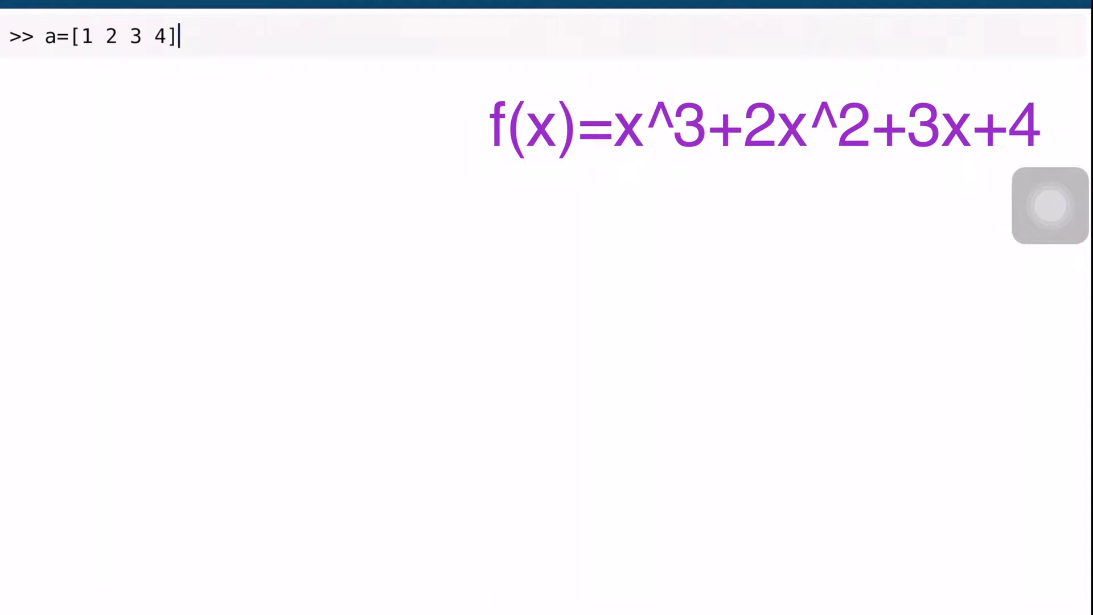
type(";")
Store a=[1 2 3 4], evaluate it at x=2 to get 26, and add the plotting comment.
key("Return")
type("olyval")
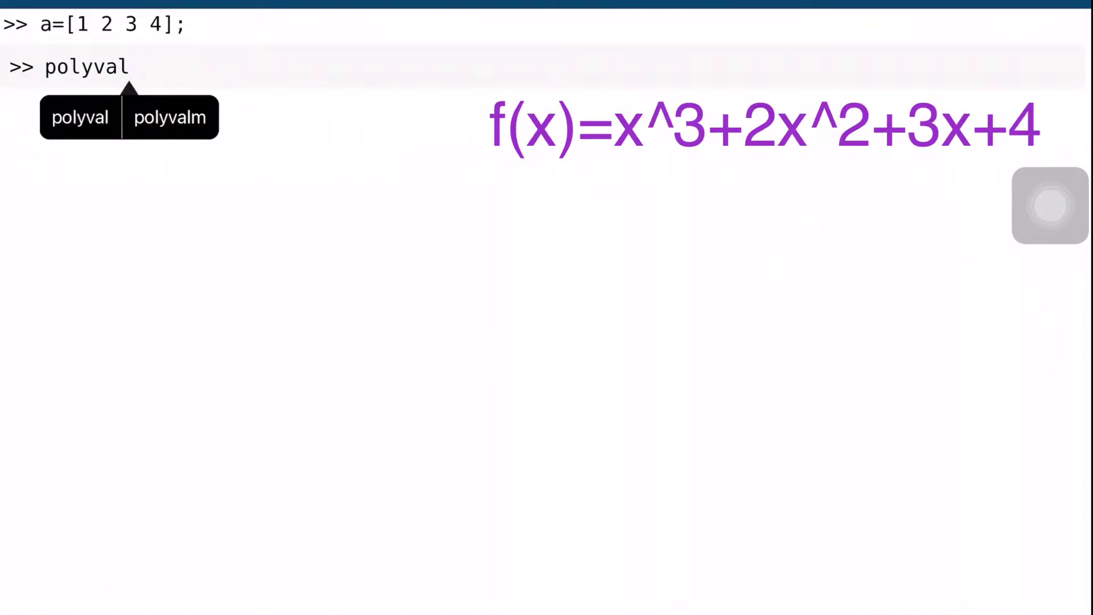
type("(a,2")
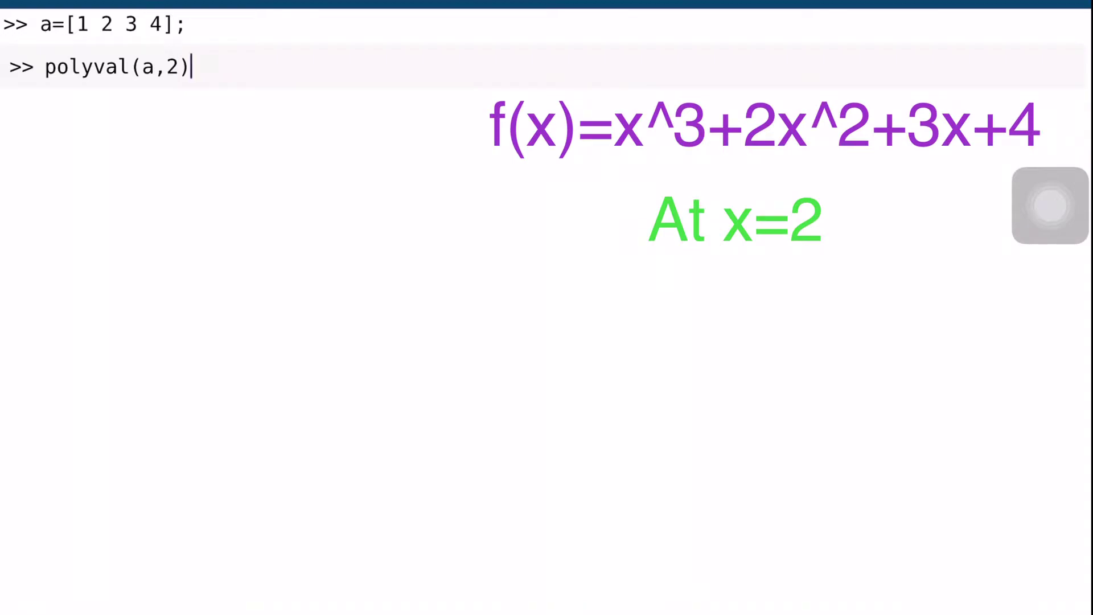
key("Return")
type("%")
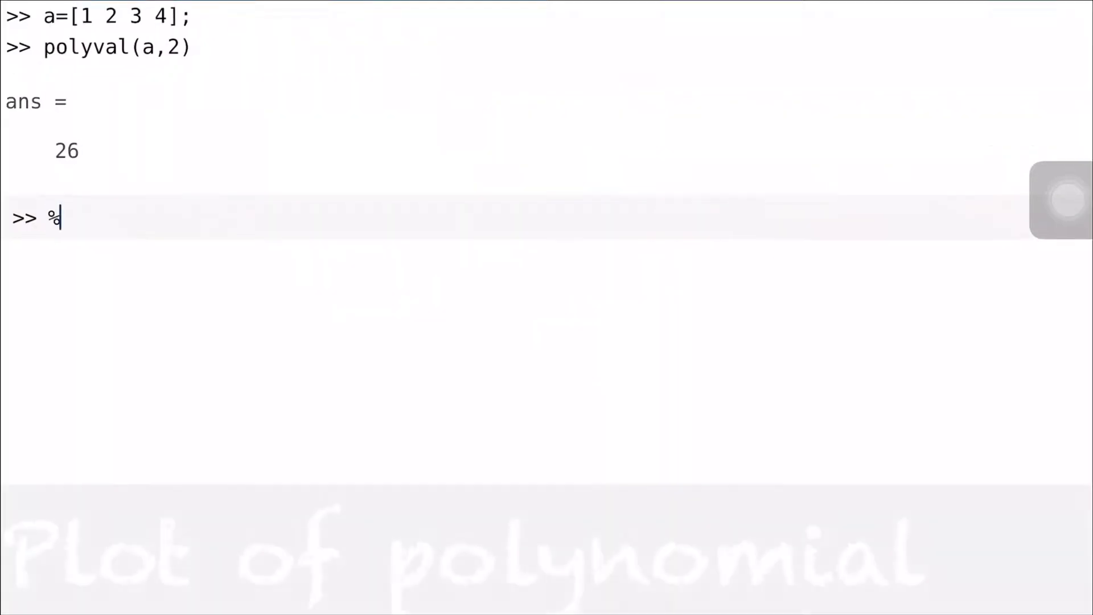
type("to plot")
key("Return")
type("x=linspace")
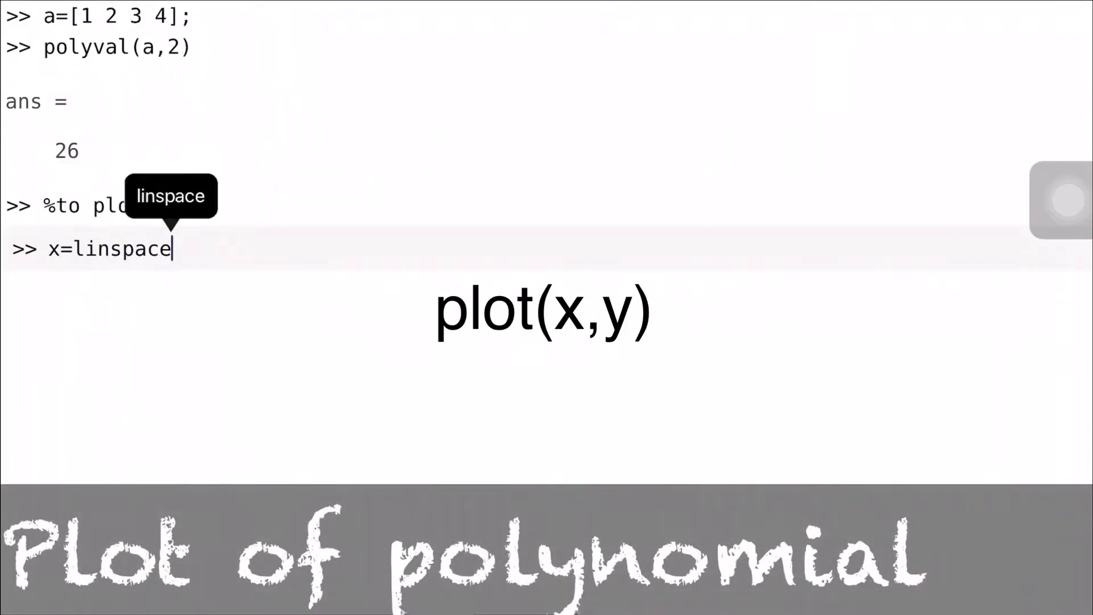
type("9")
key("BackSpace")
type("(-2,2,200")
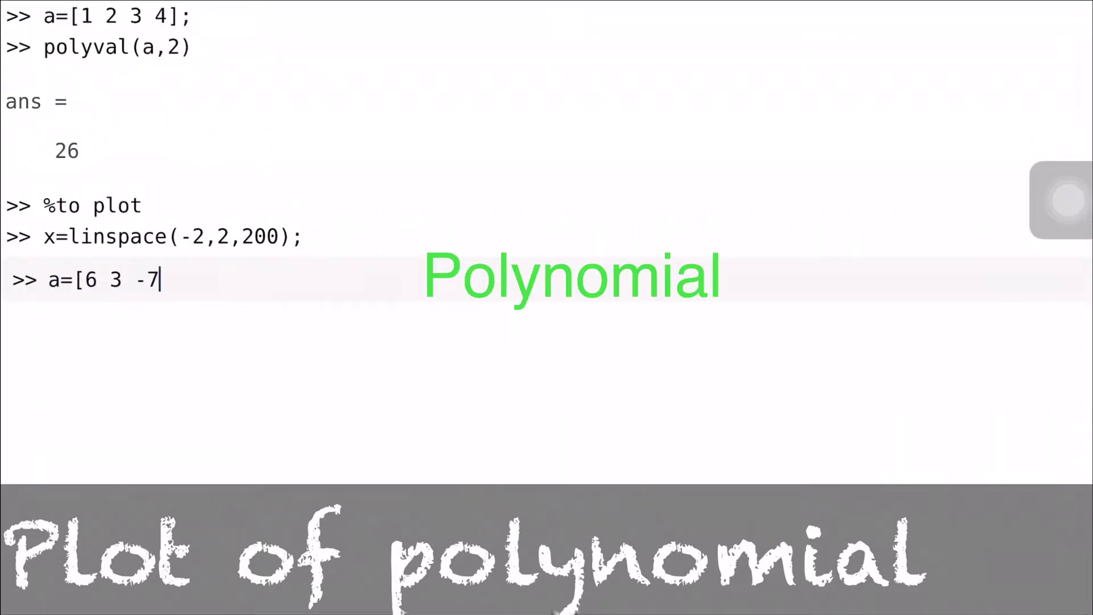
type(" -7 0.4]")
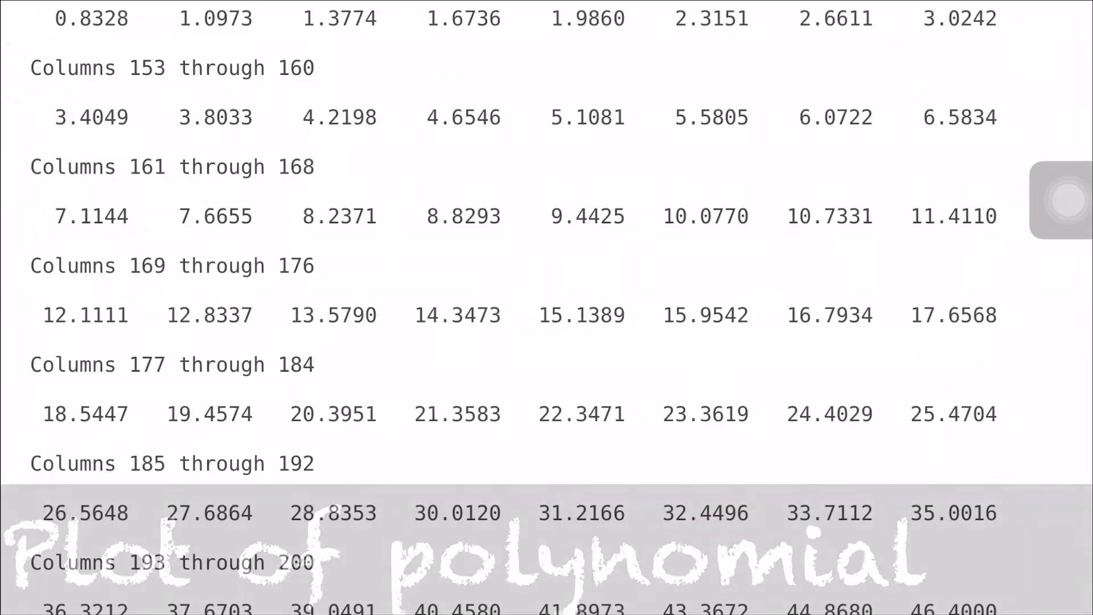
type("plot()")
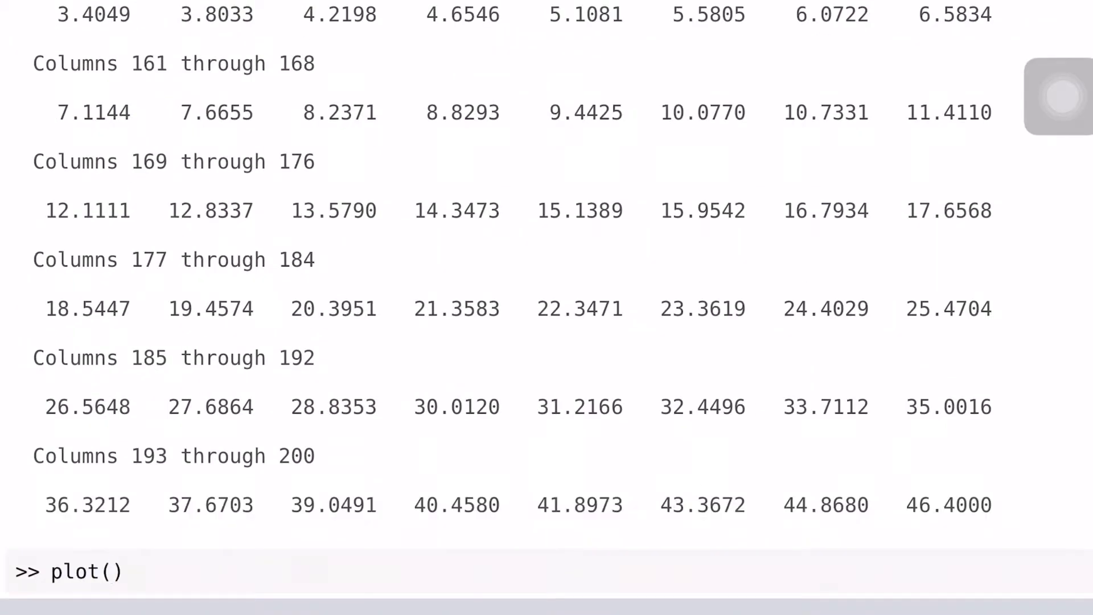
type("y")
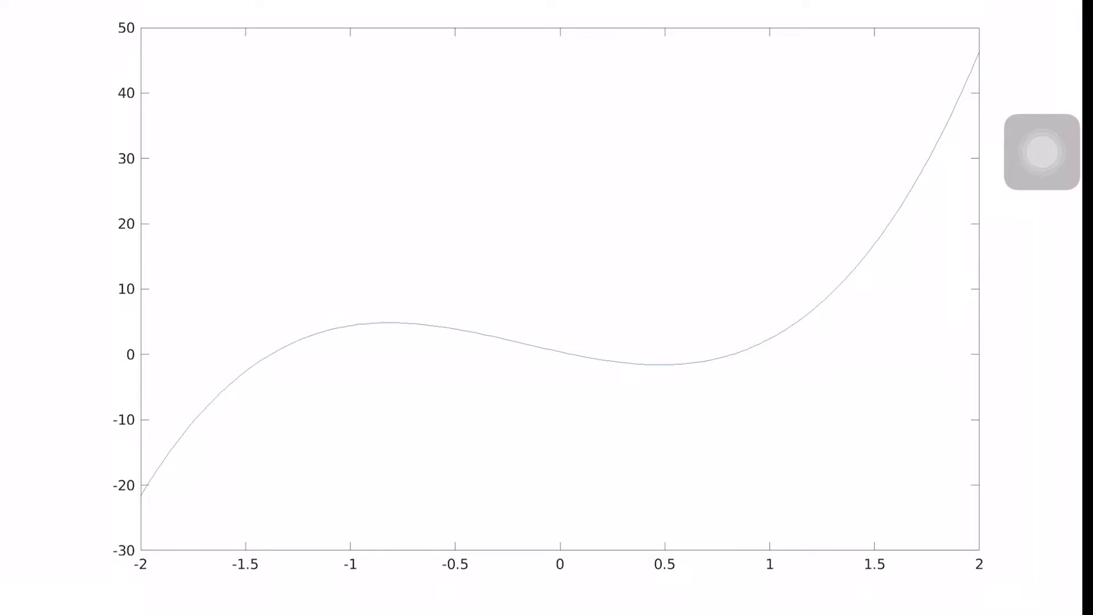
type("grid on")
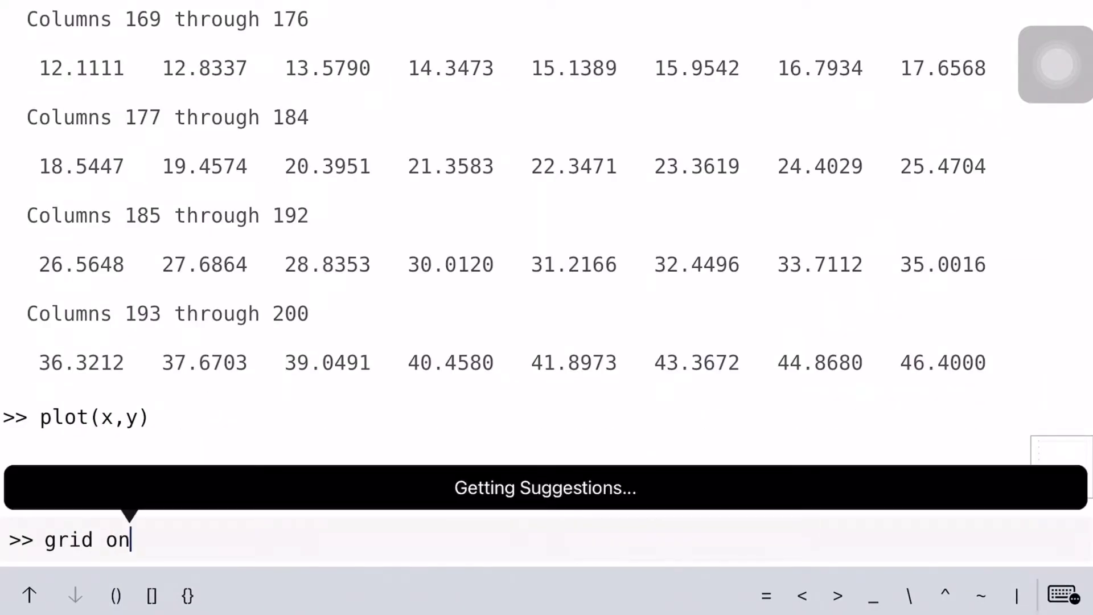
type("a=[4 3 2 1]")
Turn on grid lines for the cubic plot over -2 to 2.
key("Return")
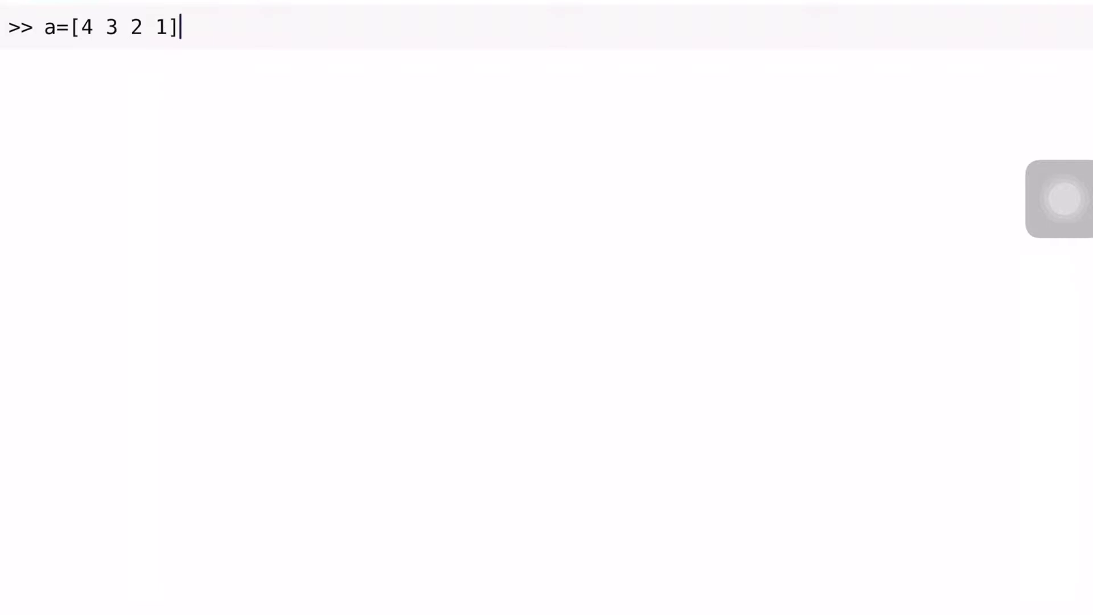
Define a=[4 3 2 1] and compute its roots with zeros=roots(a).
key("Return")
type("zeros=")
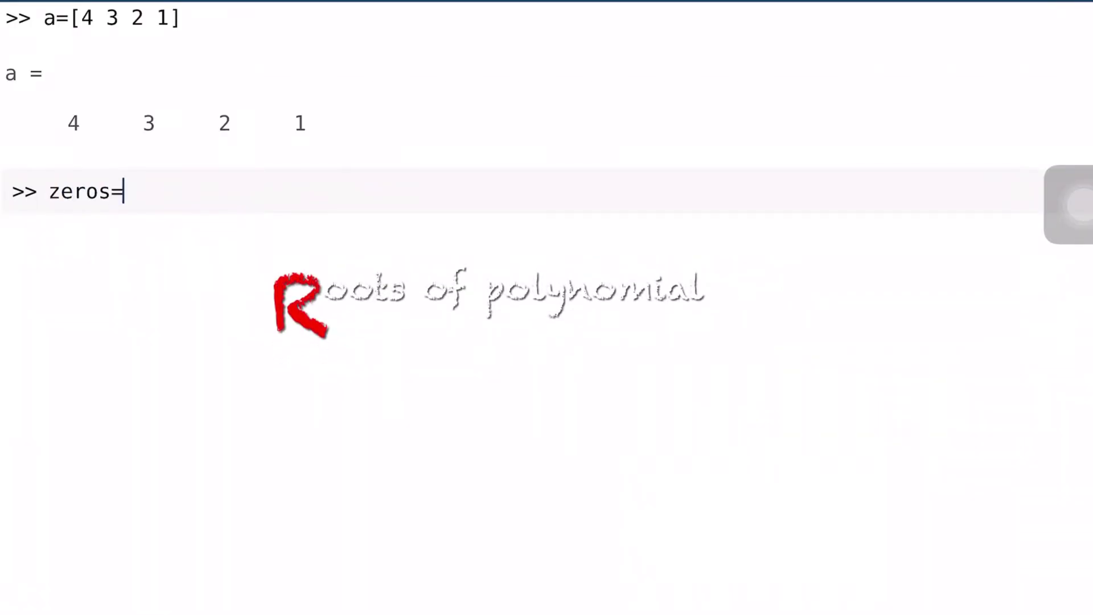
type("roots(a")
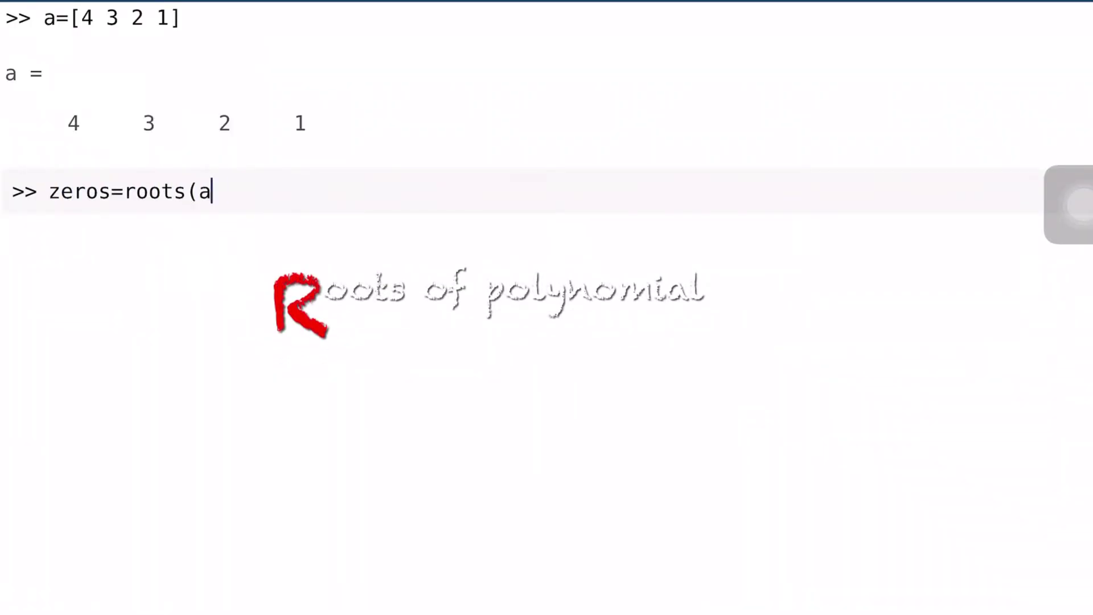
type(")")
key("Return")
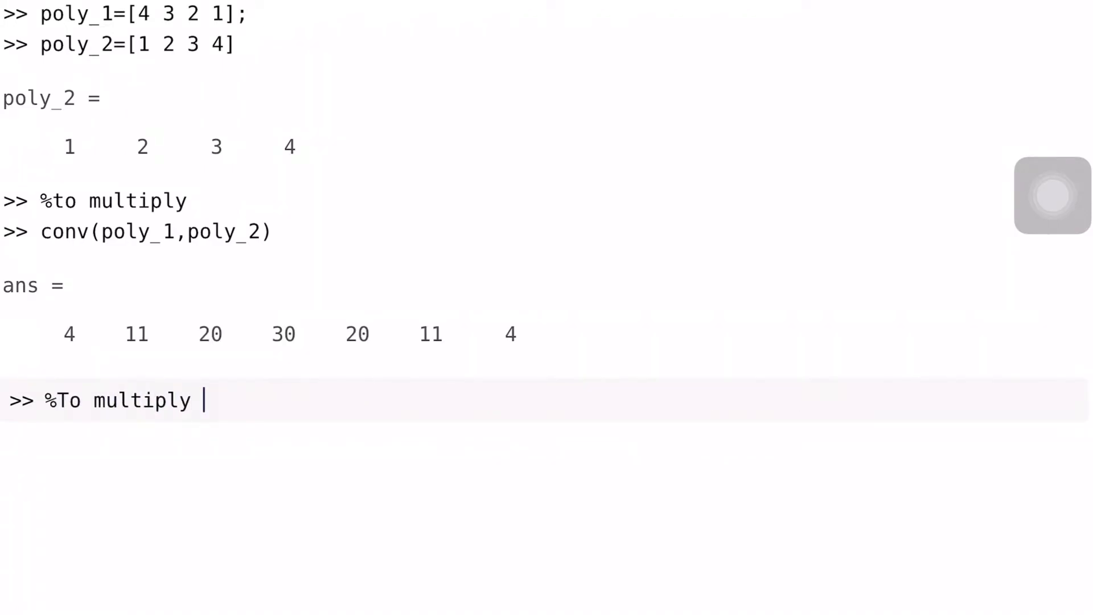
type("3 polynomials")
Add the three-polynomial comment, define poly_3=[0 0 1 1], and multiply all three polynomials.
key("Return")
type("poly_")
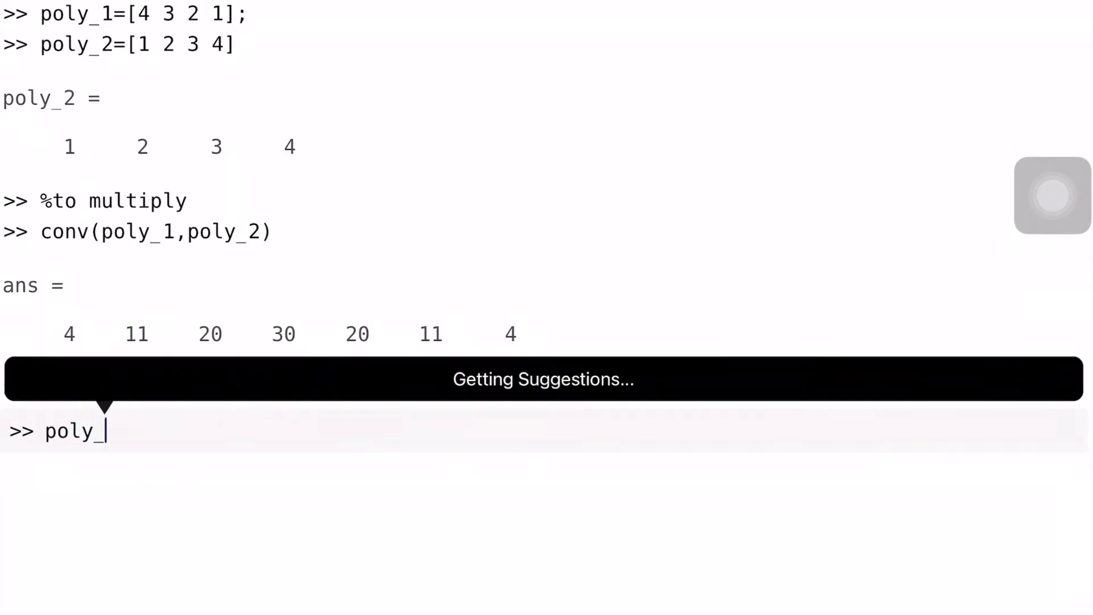
type("3=[0 ")
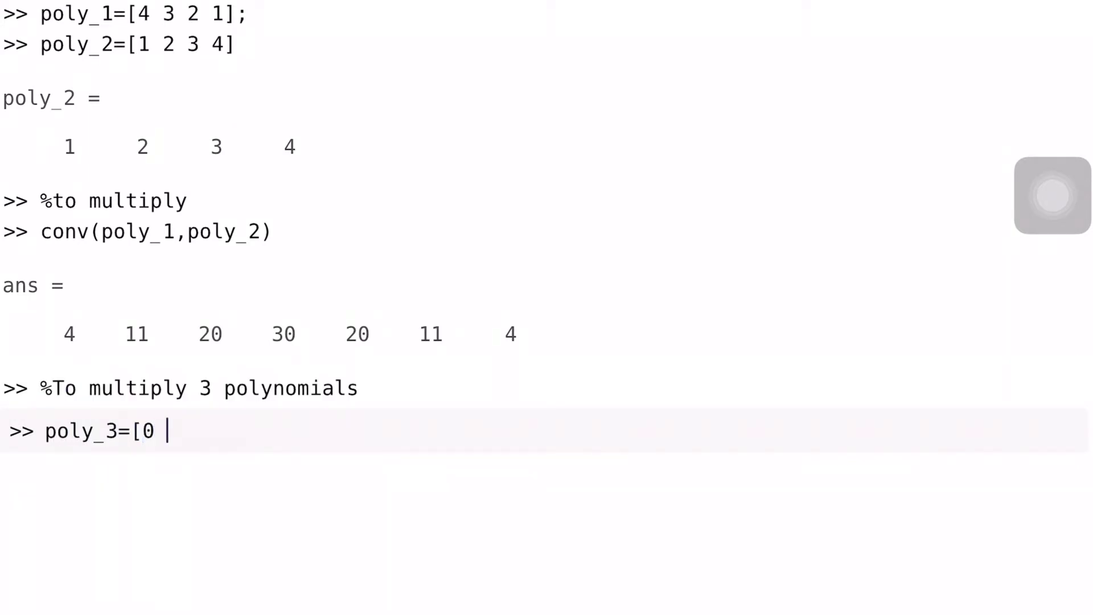
type("0 1 1]")
key("Return")
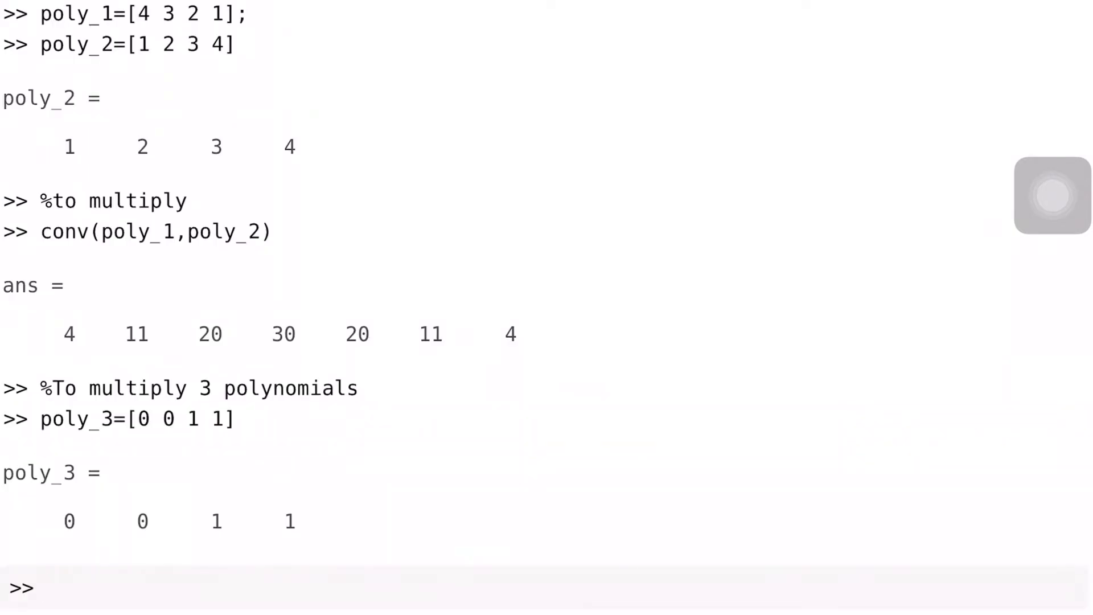
type("conv(poly_3,conv(poly_1,poly")
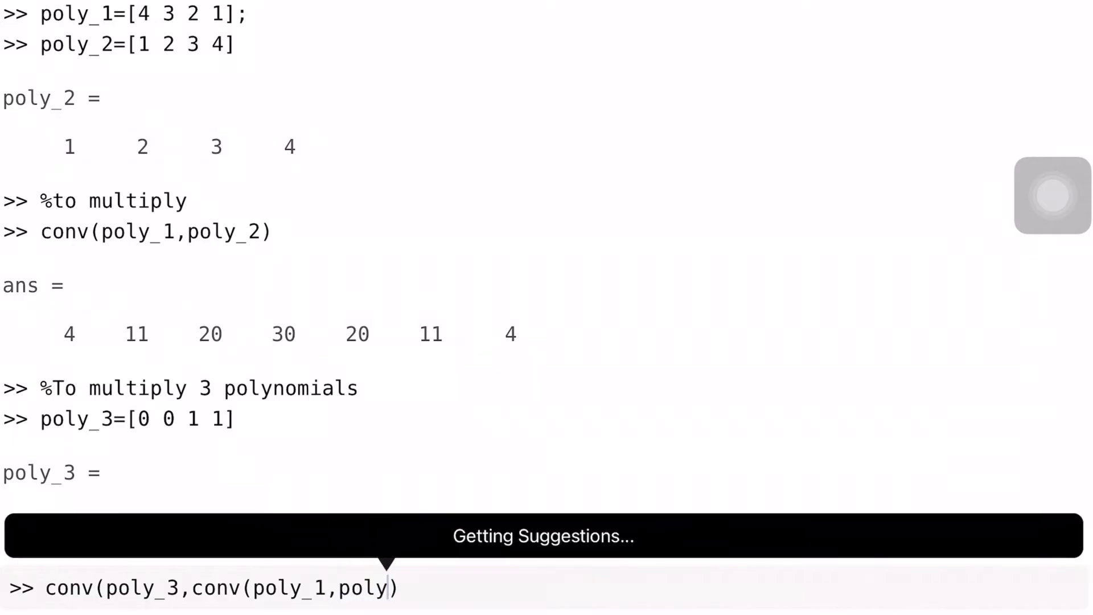
type("_2)")
key("Return")
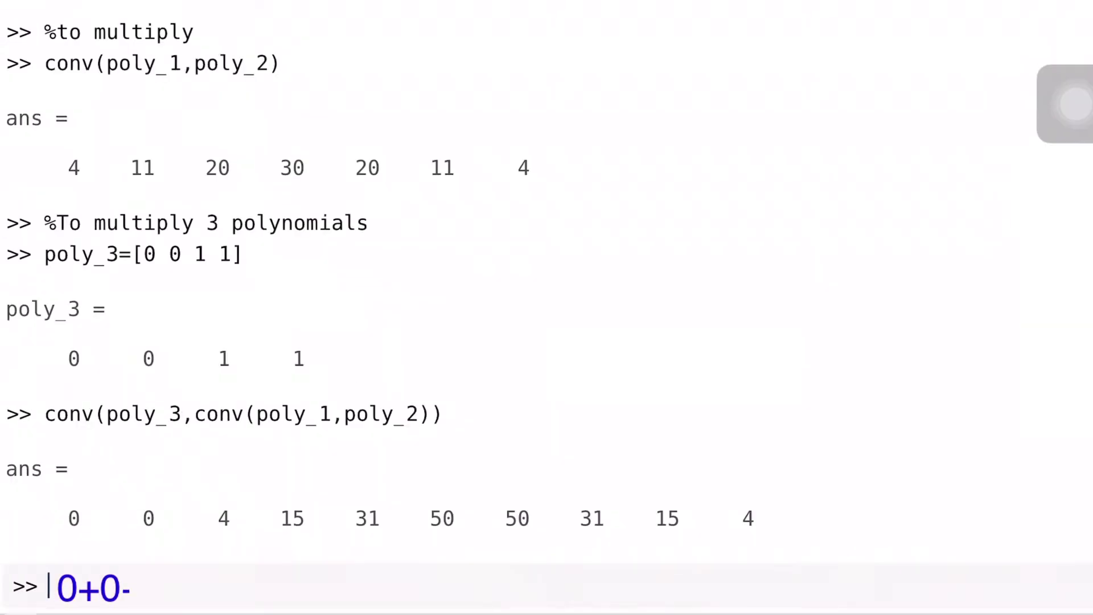
type("clc")
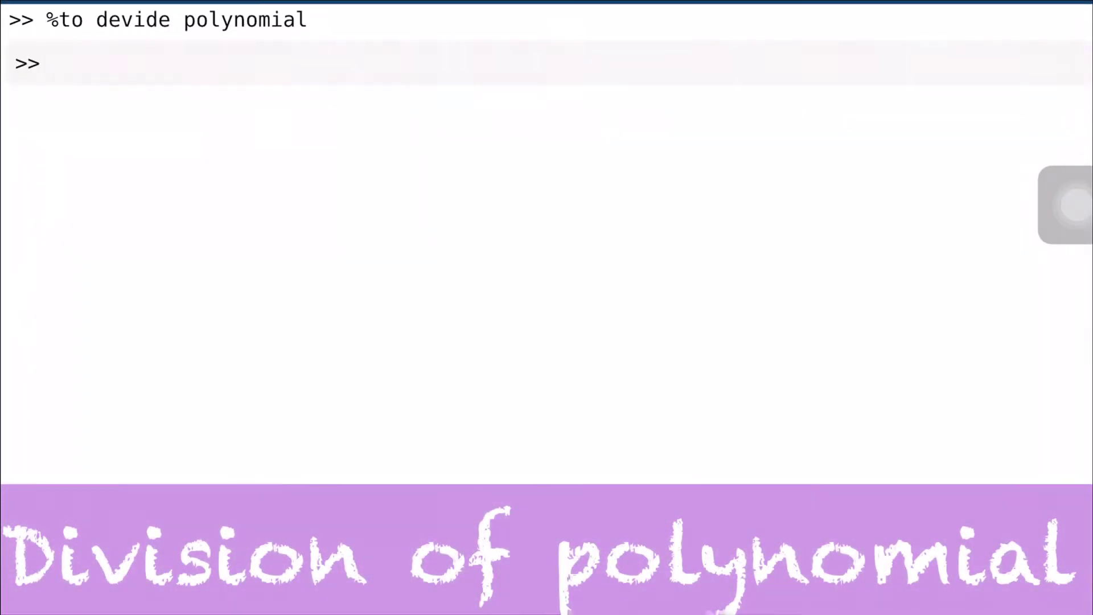
type("a=[1 6 24 50 ")
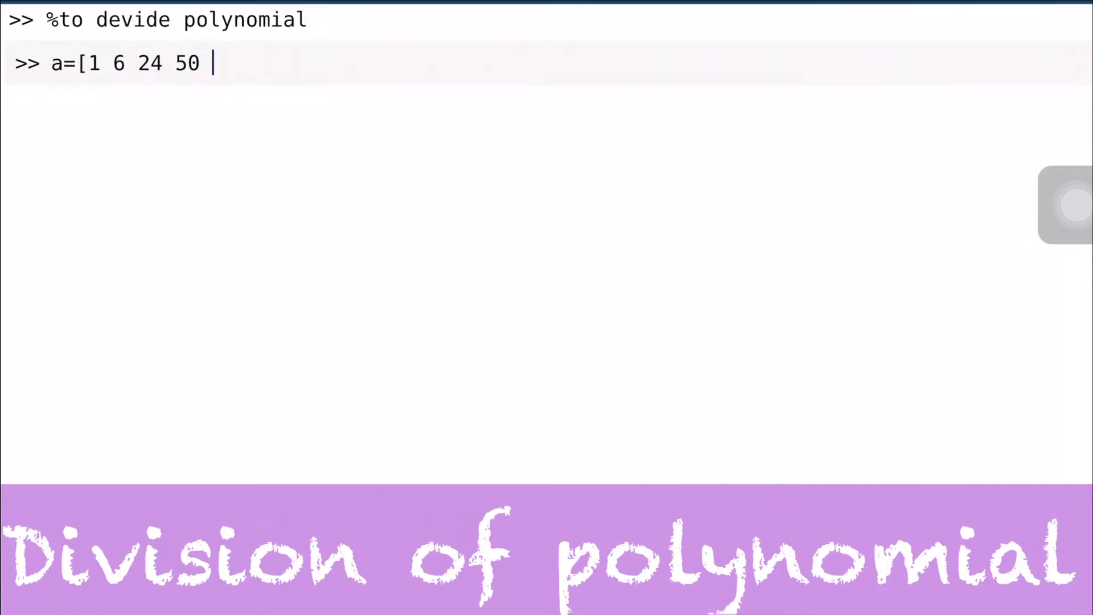
type("77 84 64]")
key("Return")
type("b=[")
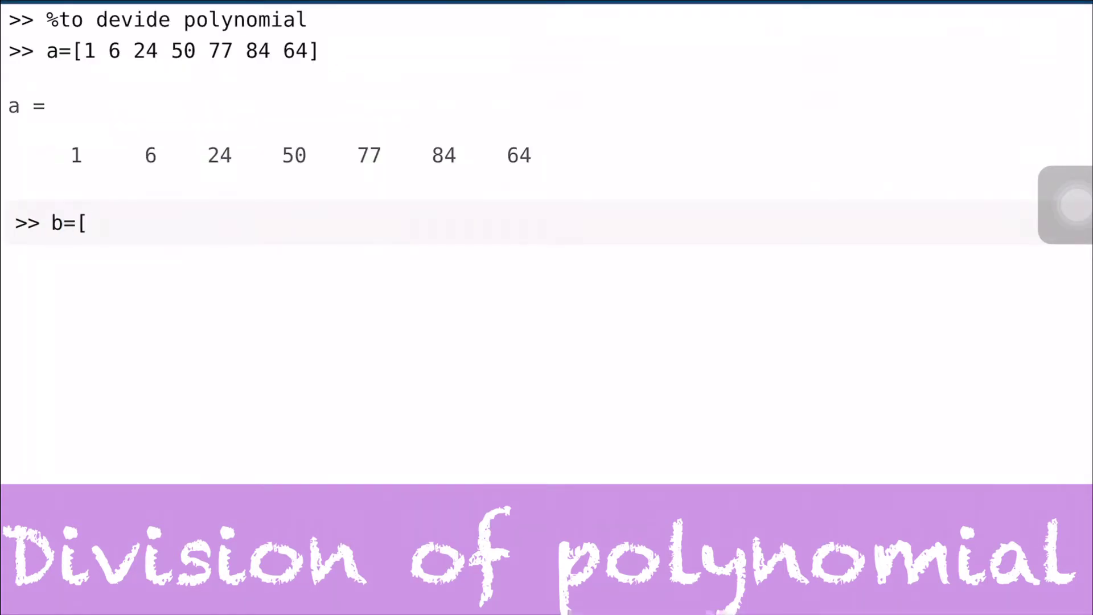
type("1 4 9 16];")
key("Return")
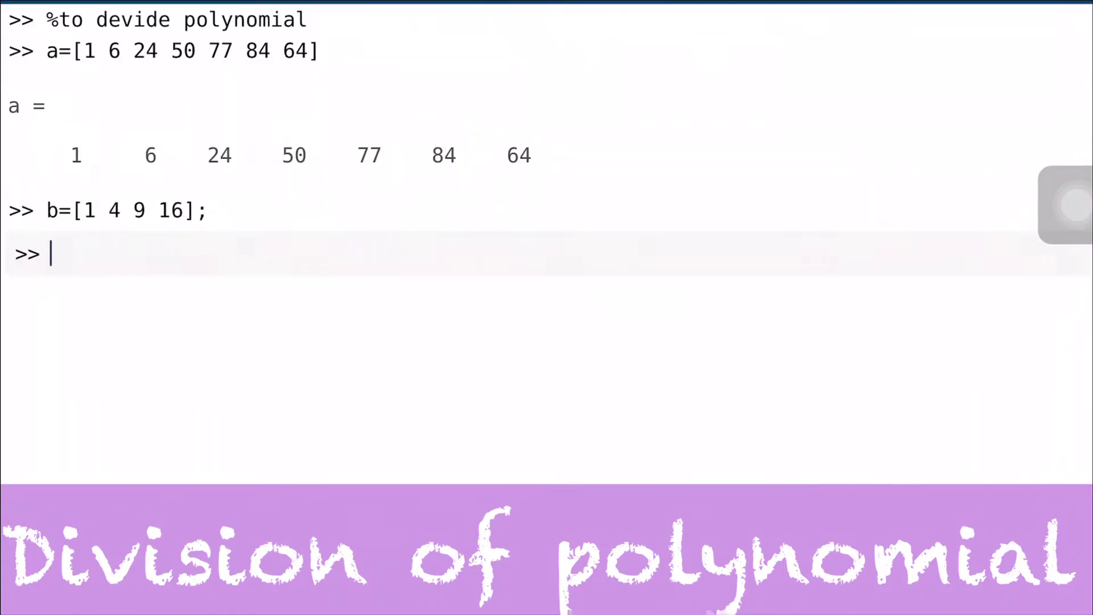
type("[q r")
key("BackSpace")
type("=deconv(a")
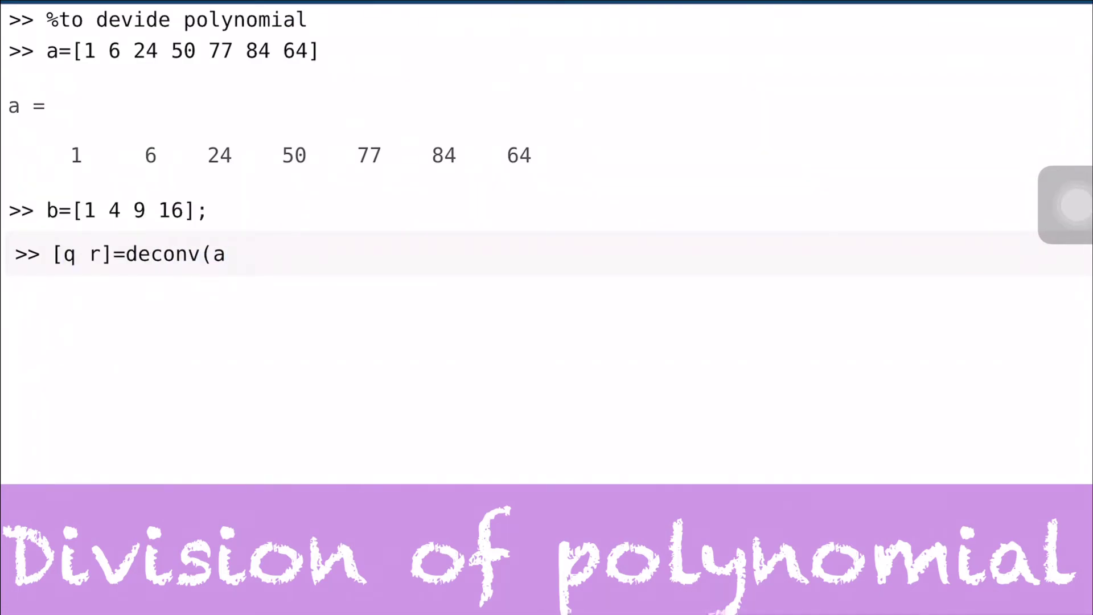
type(",b)")
key("Return")
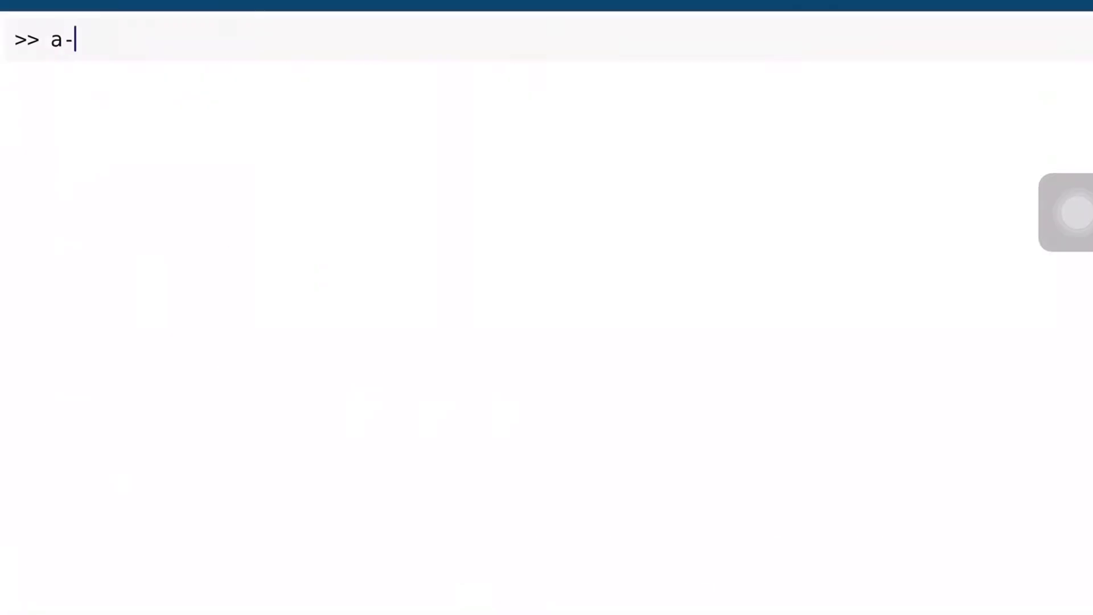
type("[4 3 2 1];")
Store a=[4 3 2 1], add the derivative comment, and get polyder(a) = 12 6 2.
key("Return")
type("b=[1 2 3 4")
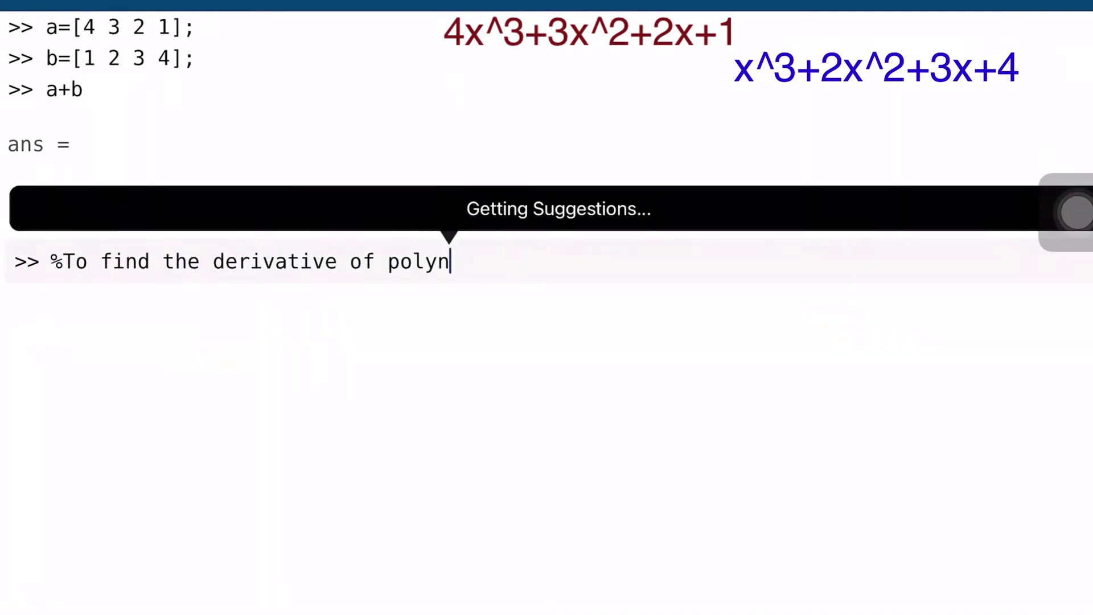
type("omial")
key("Return")
type("polyder(a)")
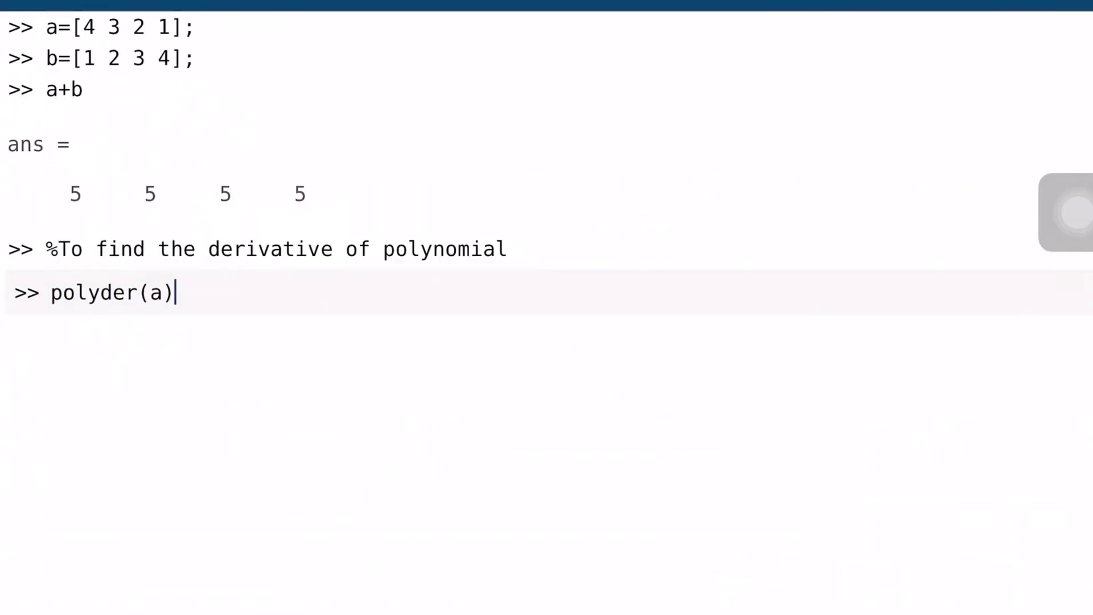
key("Return")
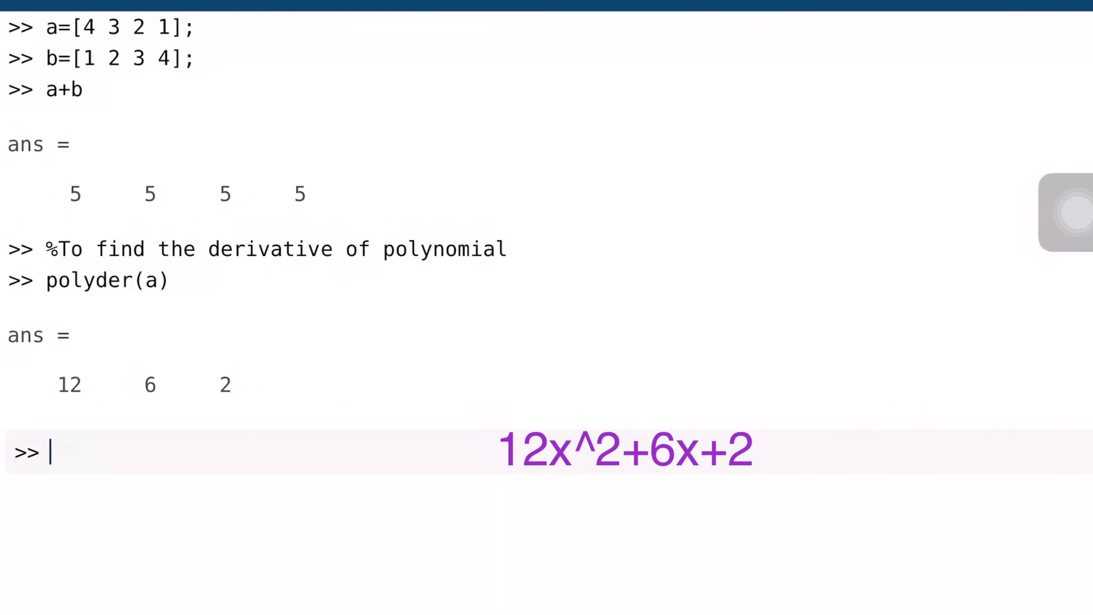
type("clc")
Find residues of num=[10 20] over den=[1 8 19 12], then invert them to recover both.
key("Return")
type("num=[")
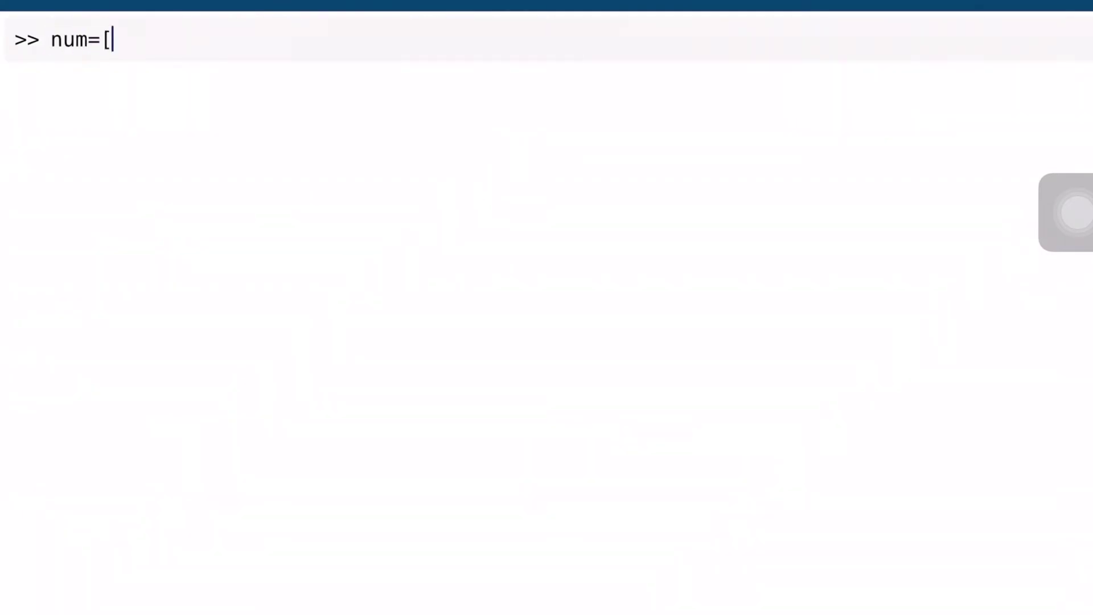
type("10 20];")
key("Return")
type("den=[")
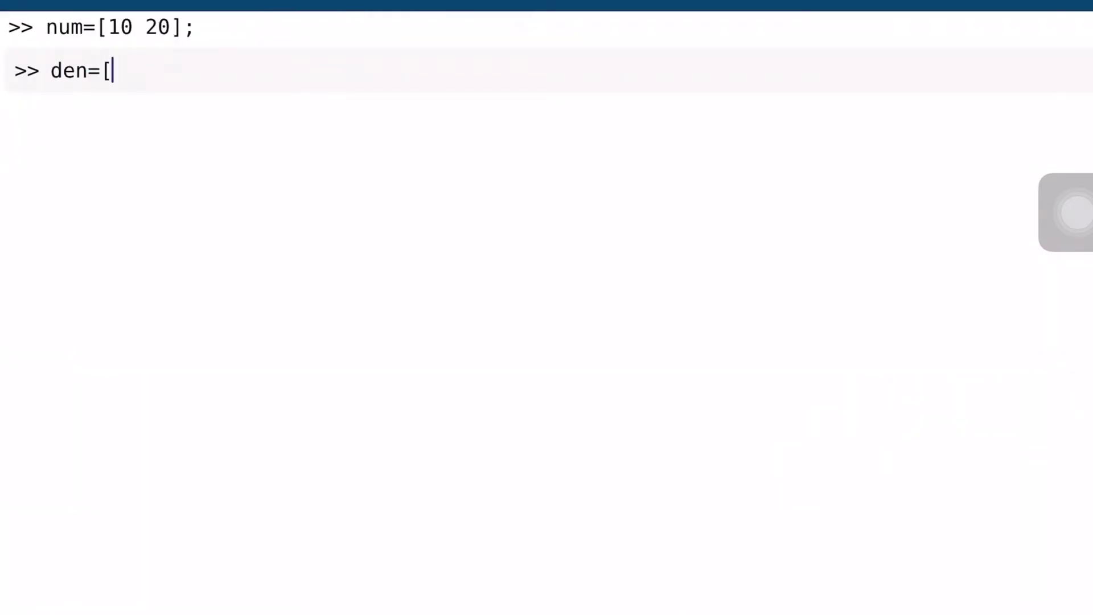
type(";")
key("Return")
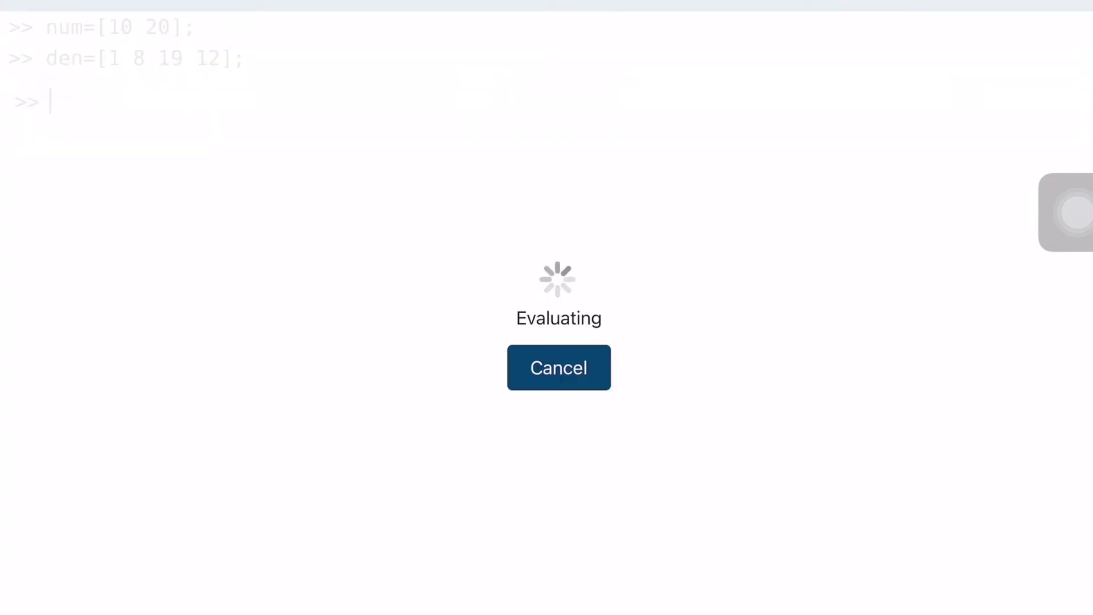
type("[residues,poles,k")
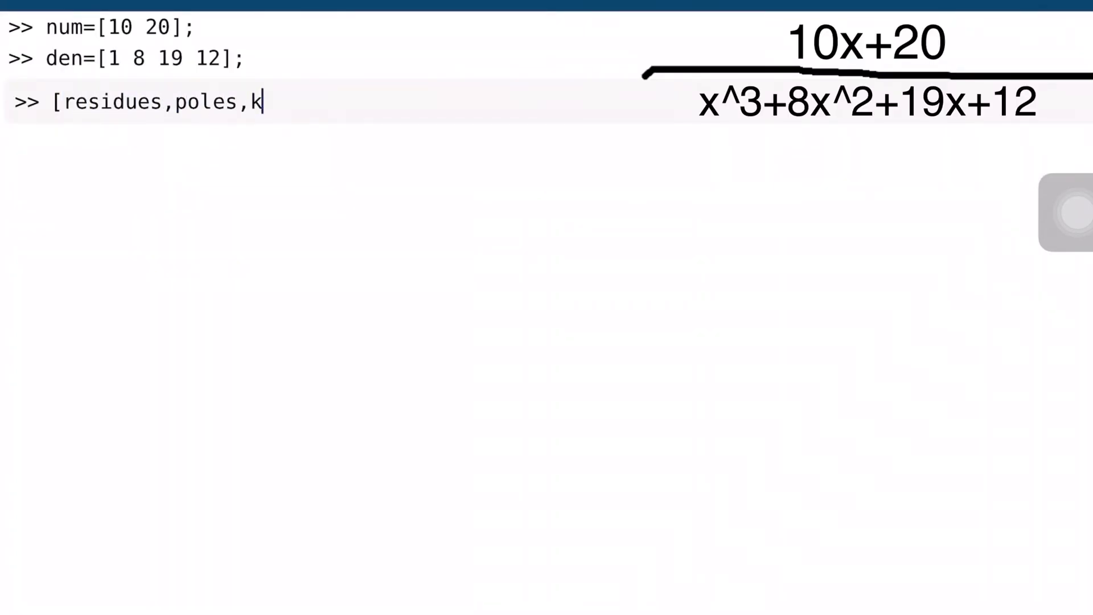
type("]=residue(nu")
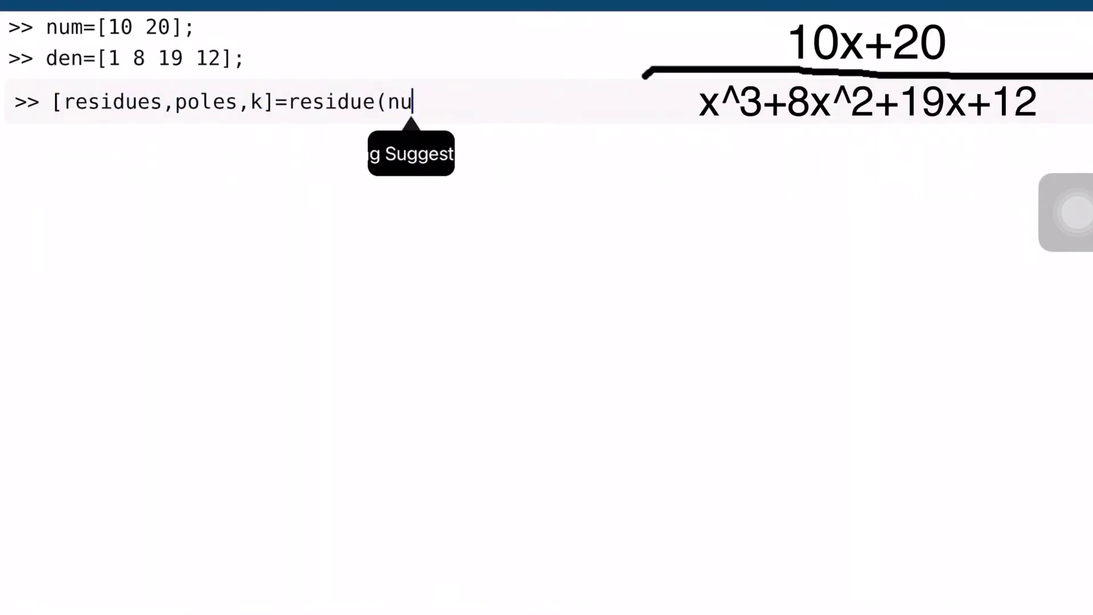
type("m,den)")
key("Return")
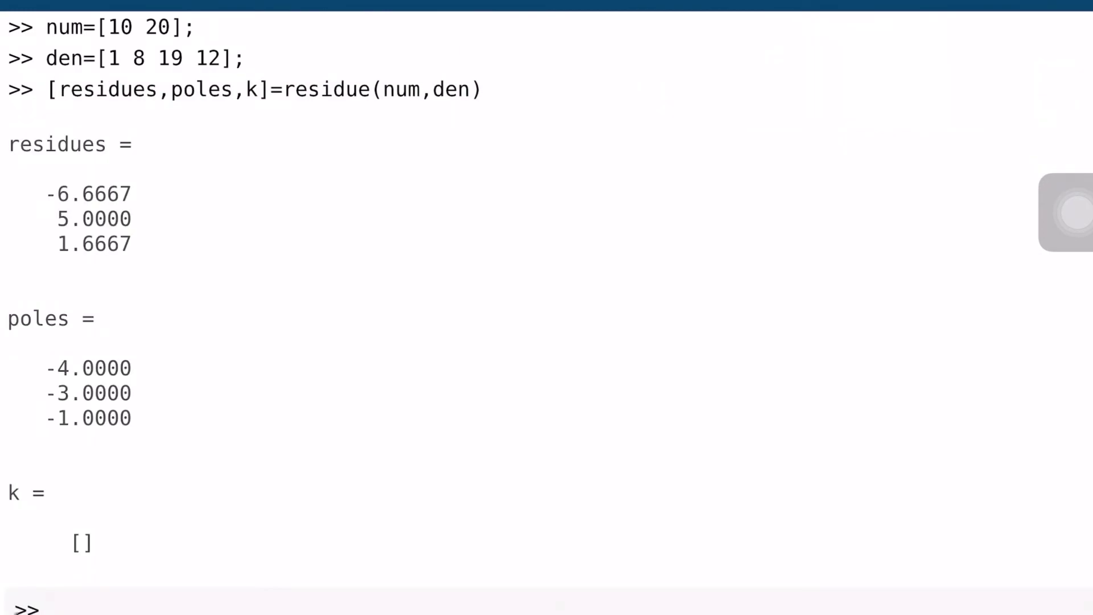
type("%invese")
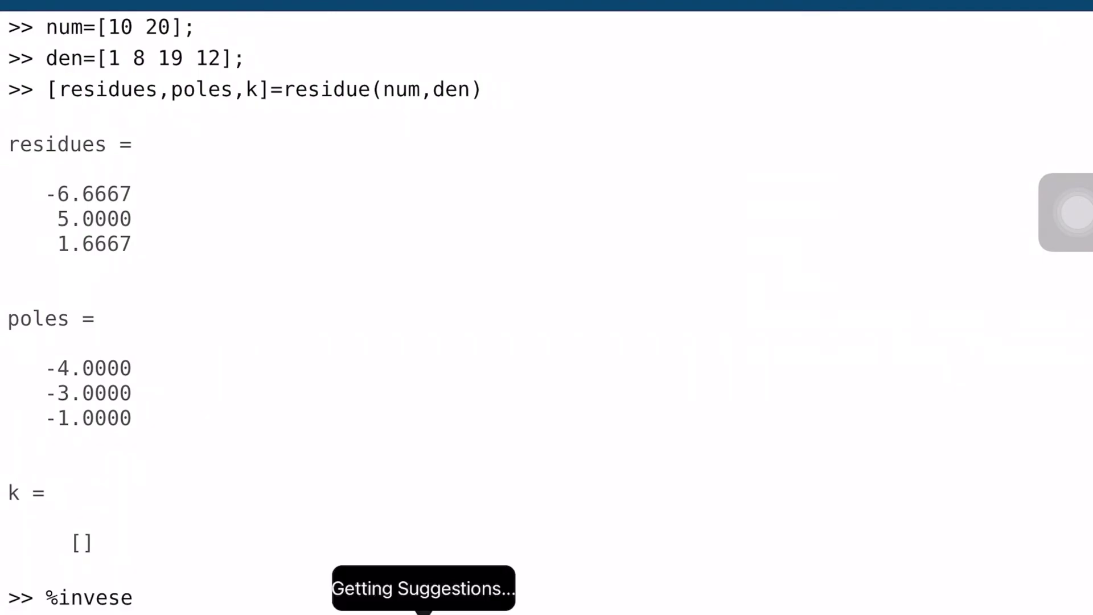
key("Return")
type("[numerator,denomi")
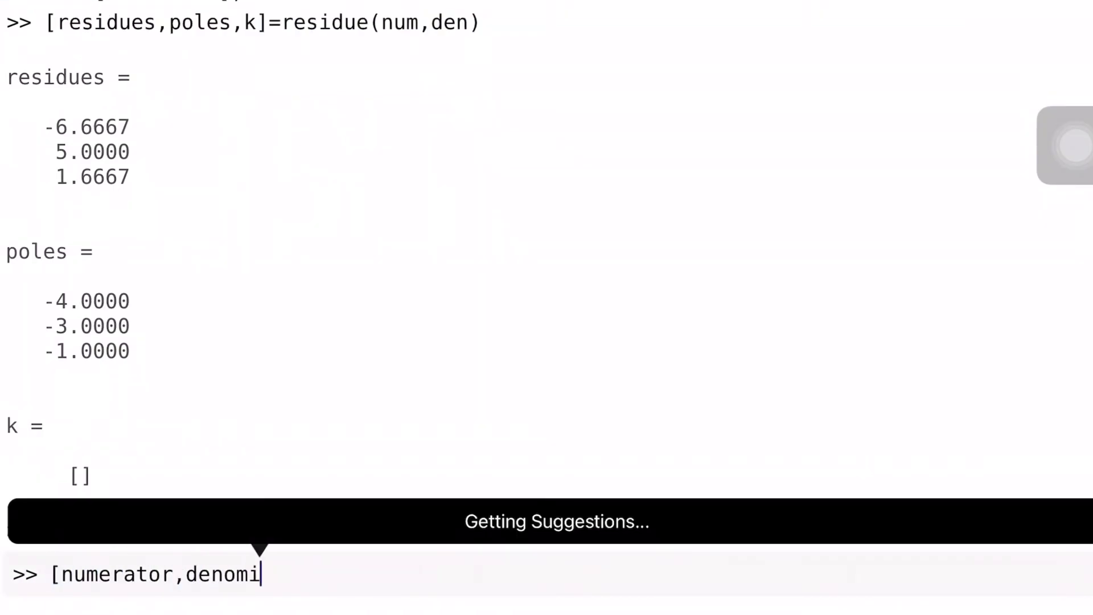
type("nator]=residu")
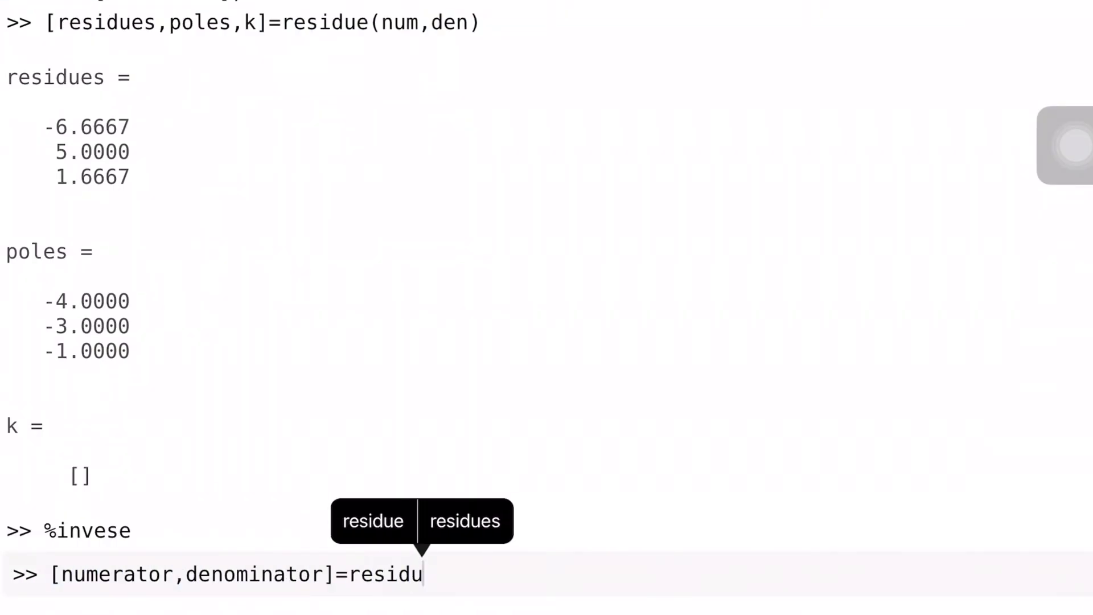
type("(")
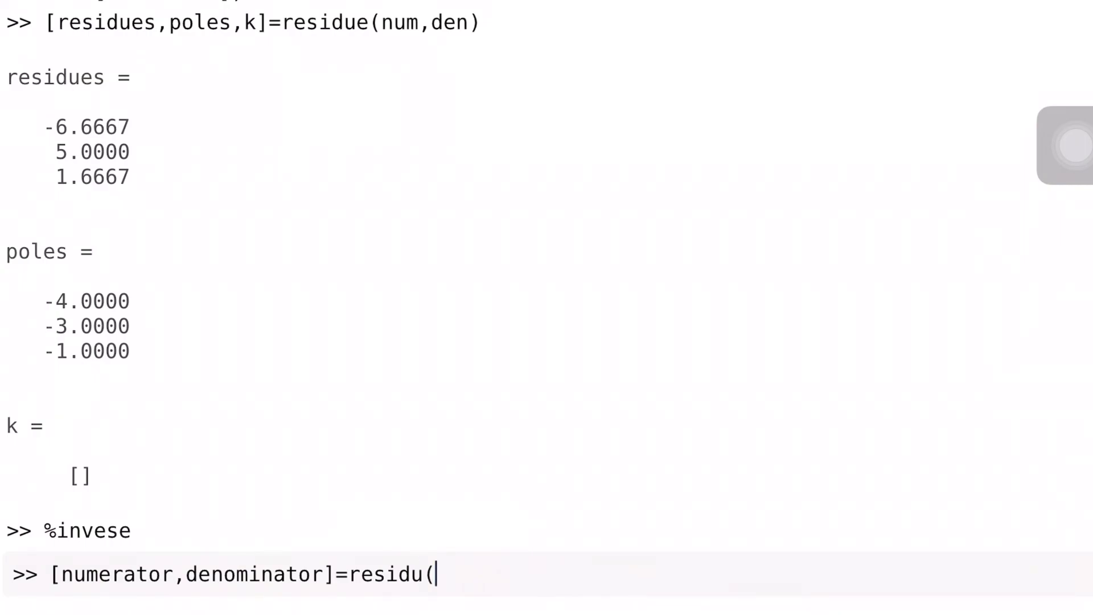
key("BackSpace")
type("e(residues,polrs")
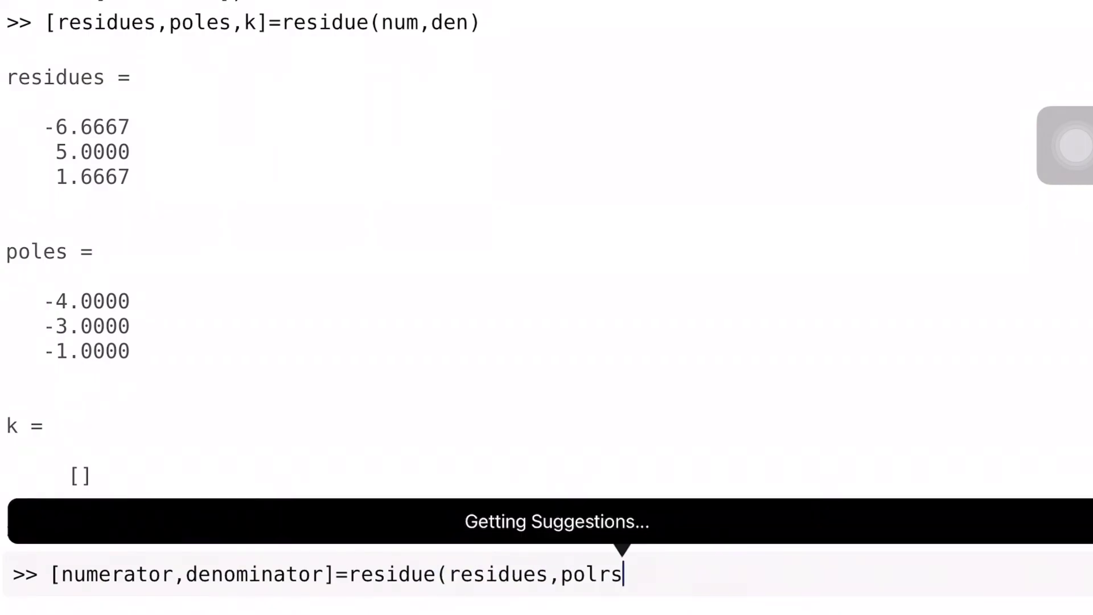
type(",k)")
key("Return")
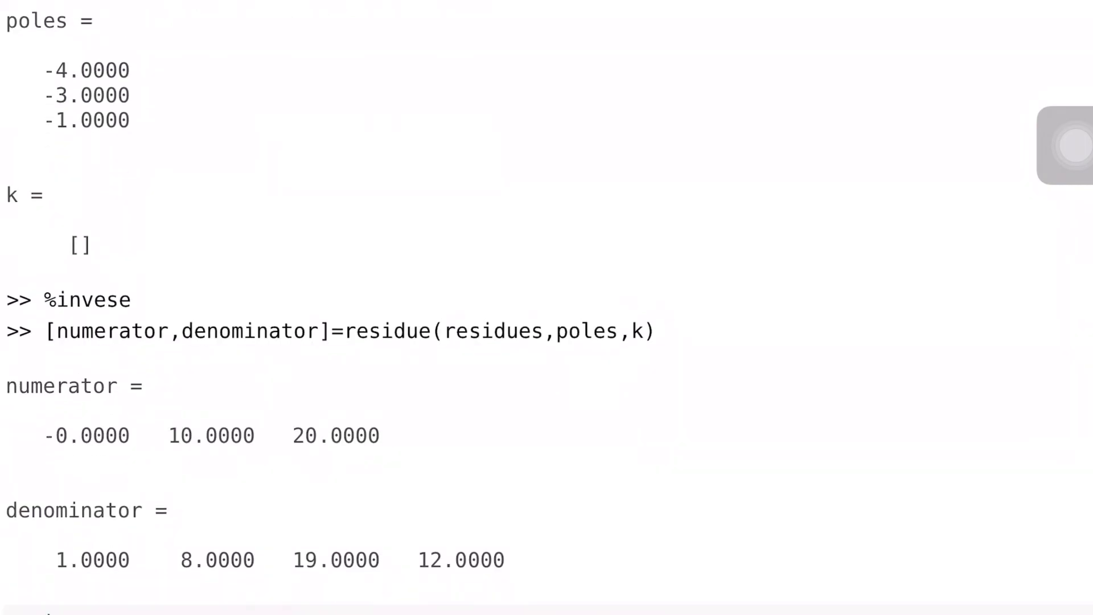